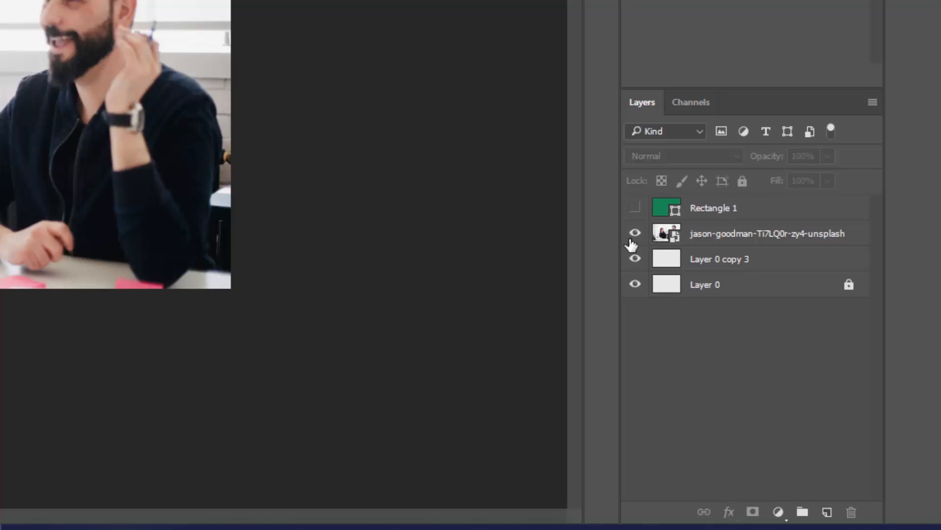
Toggle the visibility of the Rectangle 1 layer on and off, leaving it hidden
left_click(634, 208)
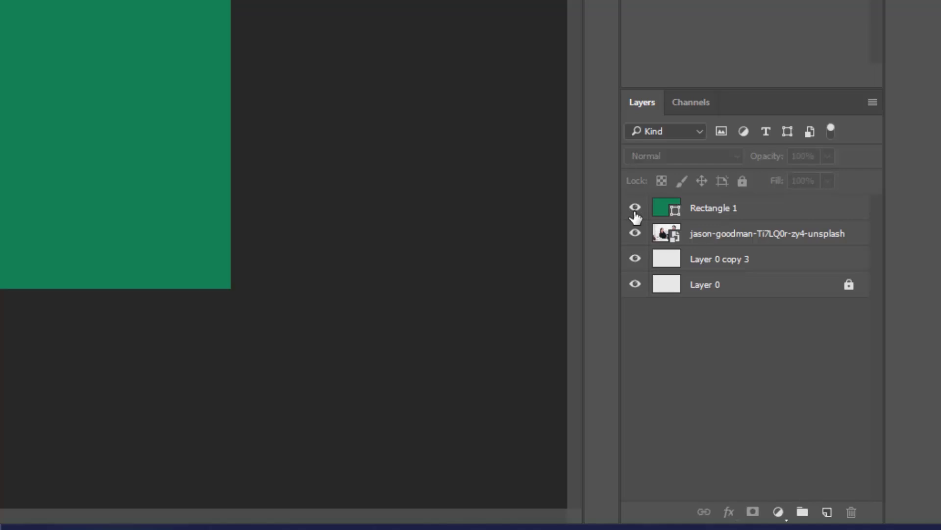
left_click(634, 210)
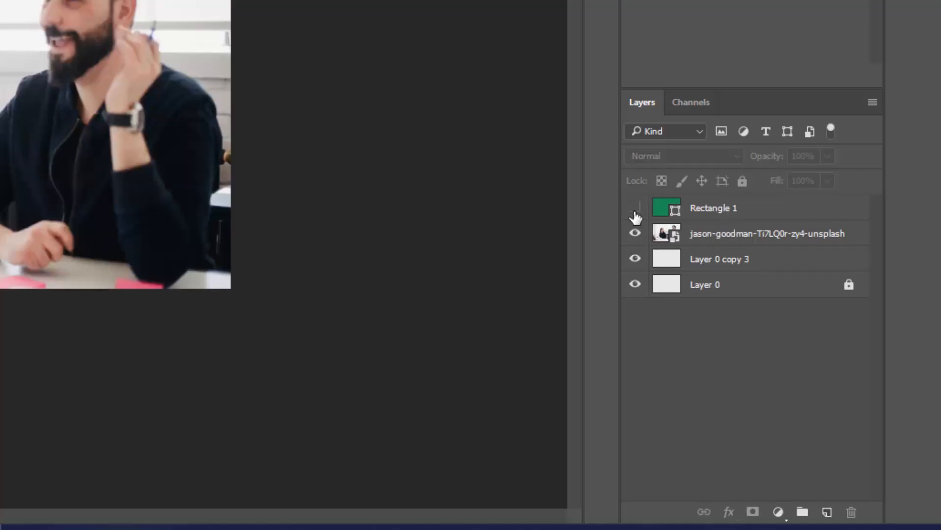
left_click(635, 210)
left_click(635, 210)
Rename the layer "Layer 0 copy 3" to "portt"
left_click(728, 266)
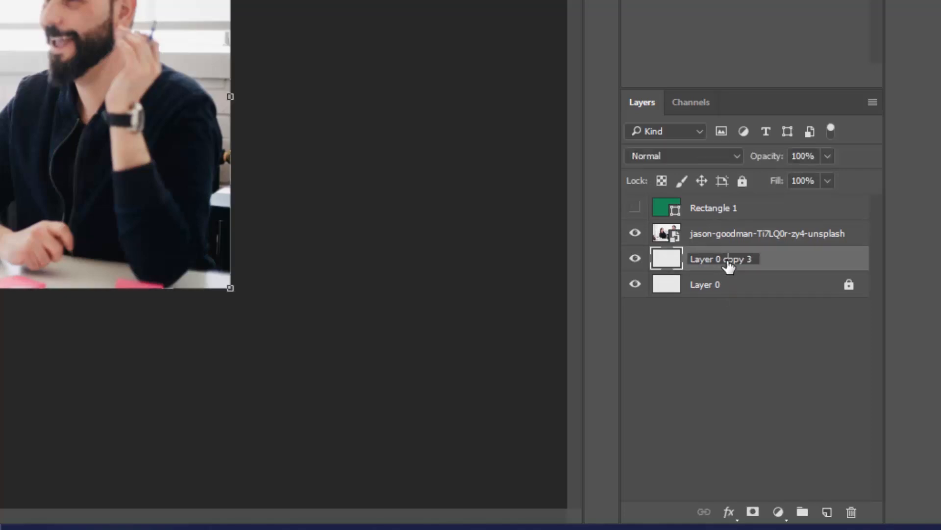
double_click(729, 267)
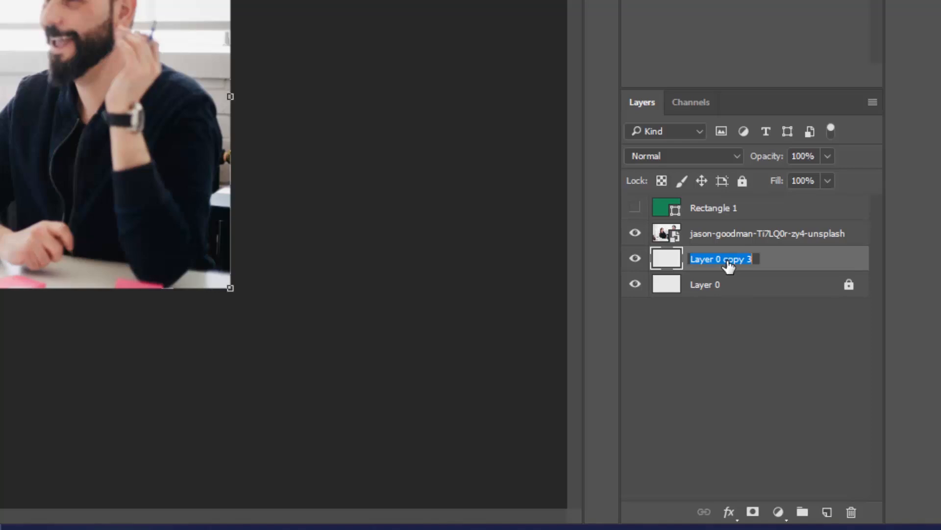
type("portt")
left_click(689, 371)
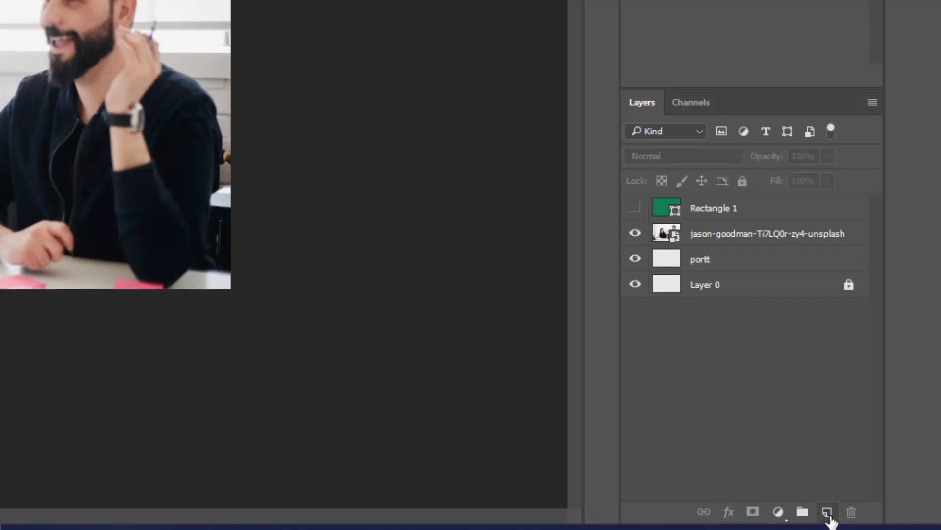
Add a new empty layer at the top of the layer stack and delete it again
left_click(828, 513)
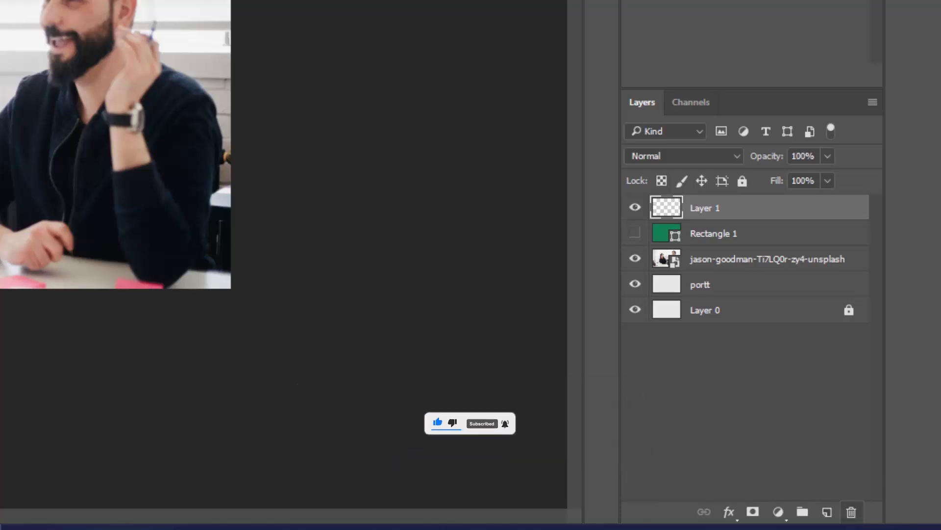
left_click(851, 511)
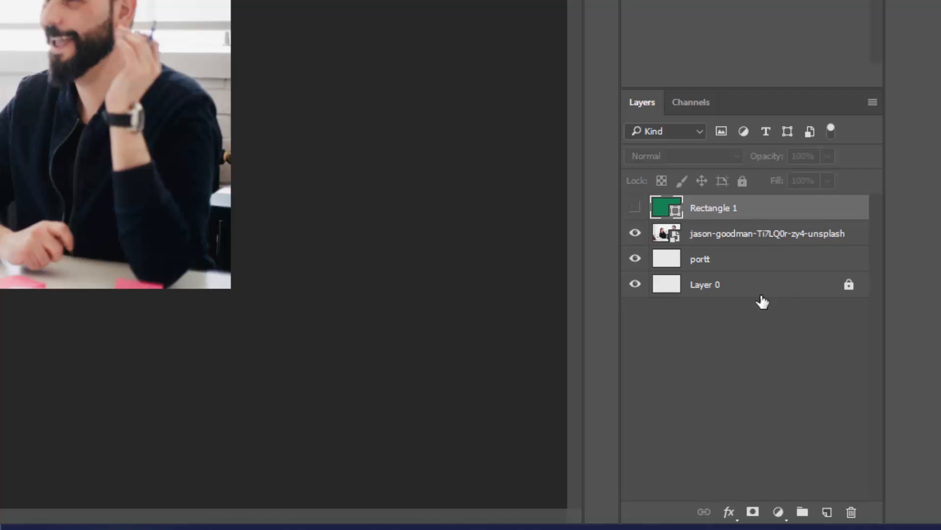
Look through the available adjustment layer types and layer style effects without applying any
left_click(779, 512)
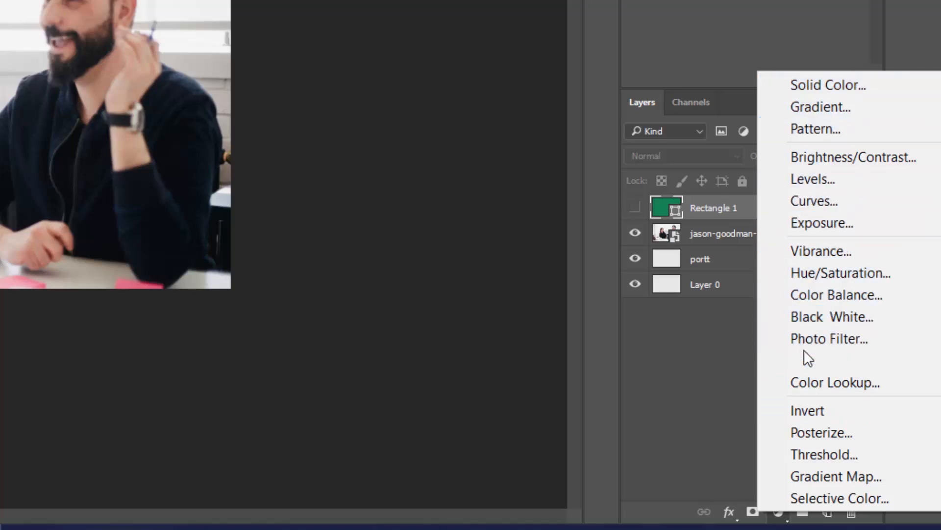
left_click(719, 456)
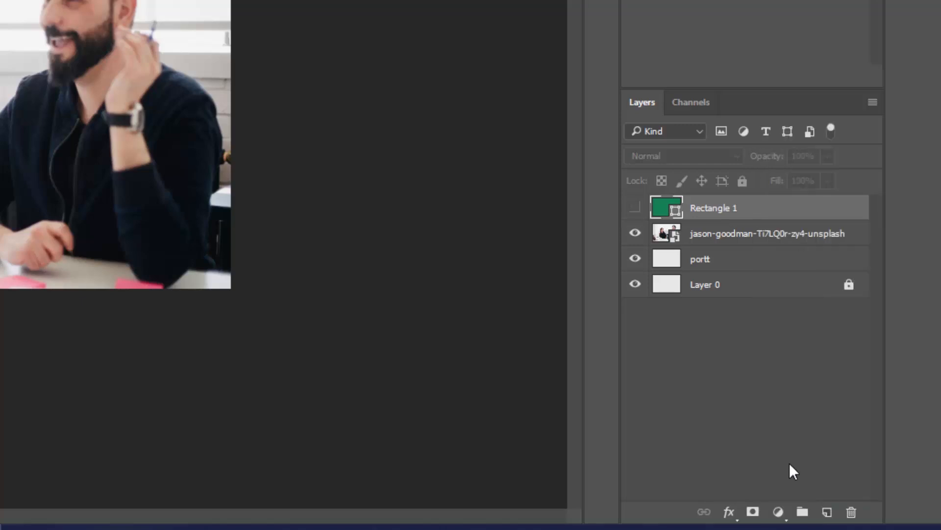
left_click(729, 513)
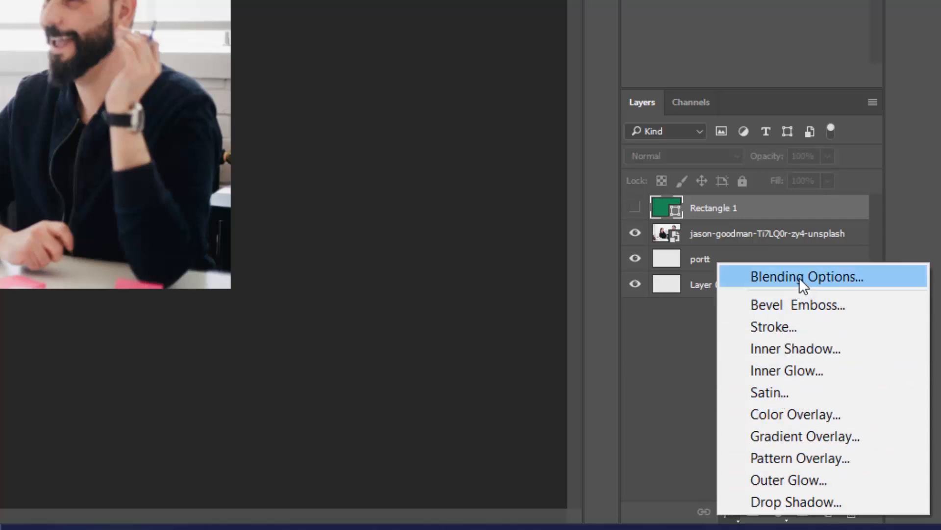
left_click(694, 364)
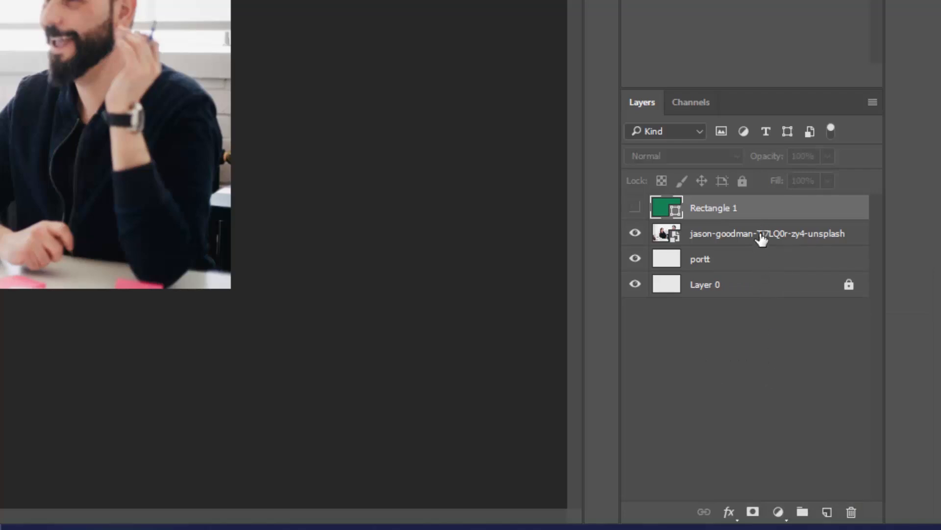
Show Rectangle 1, group it with the photo layer below it, and undo the grouping
left_click(719, 236, "shift")
left_click(636, 207)
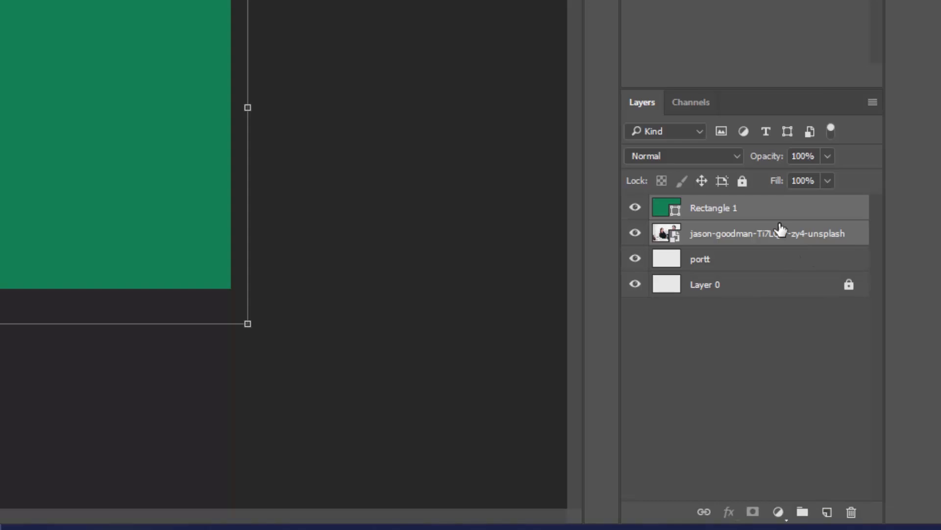
key("ctrl+g")
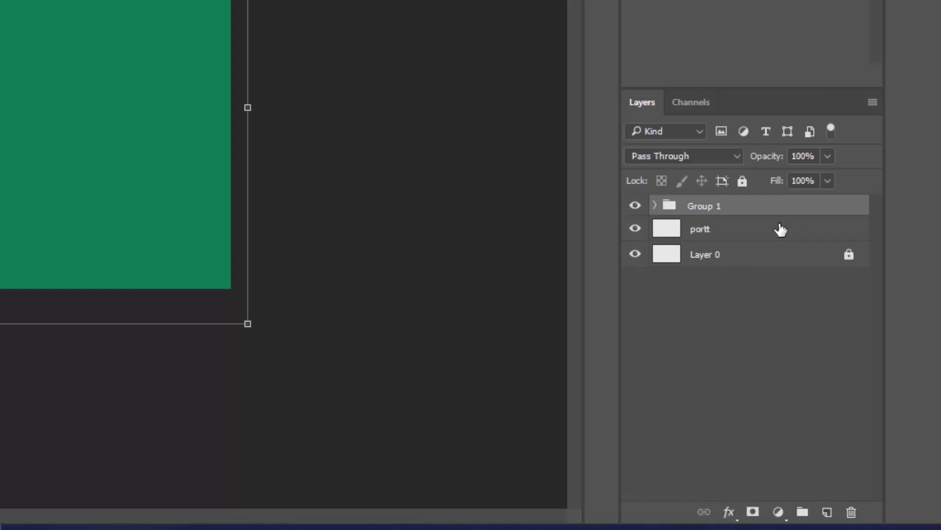
key("ctrl+z")
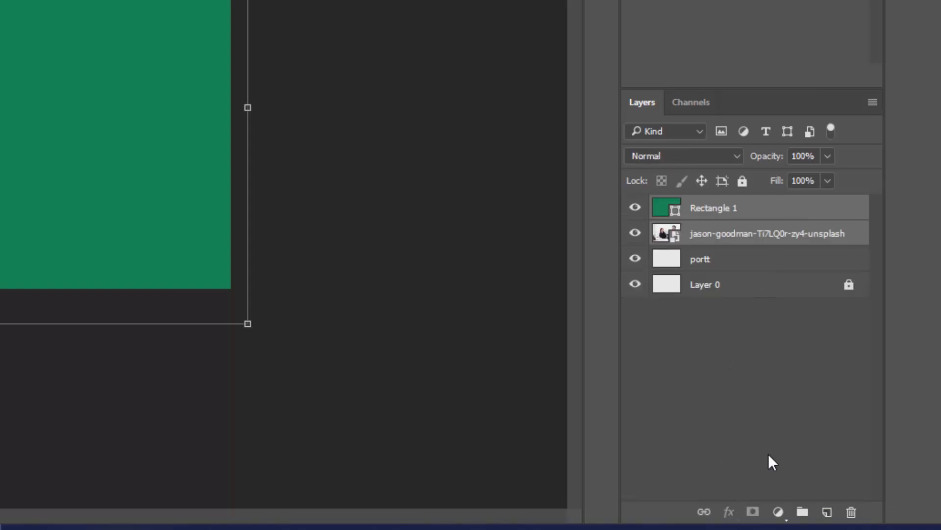
Add a layer mask to Rectangle 1, undo it, and hide the layer
left_click(772, 208)
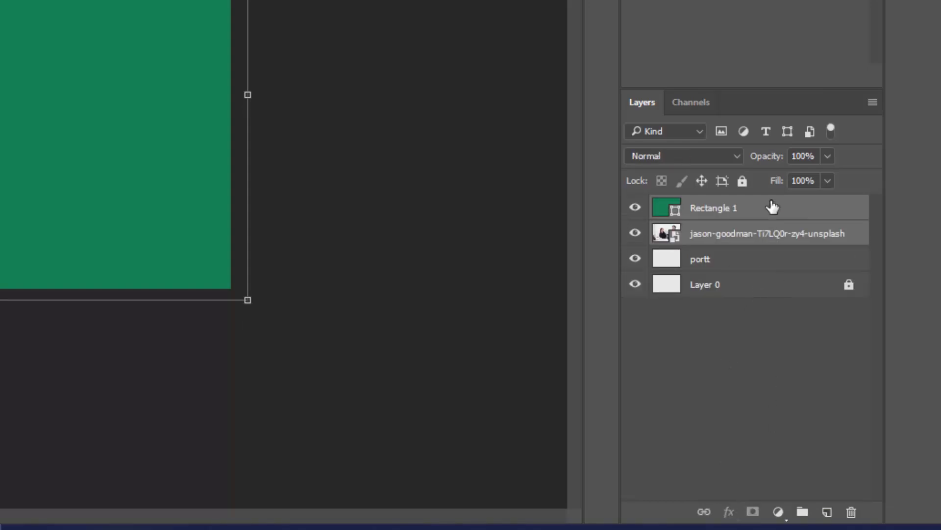
left_click(753, 512)
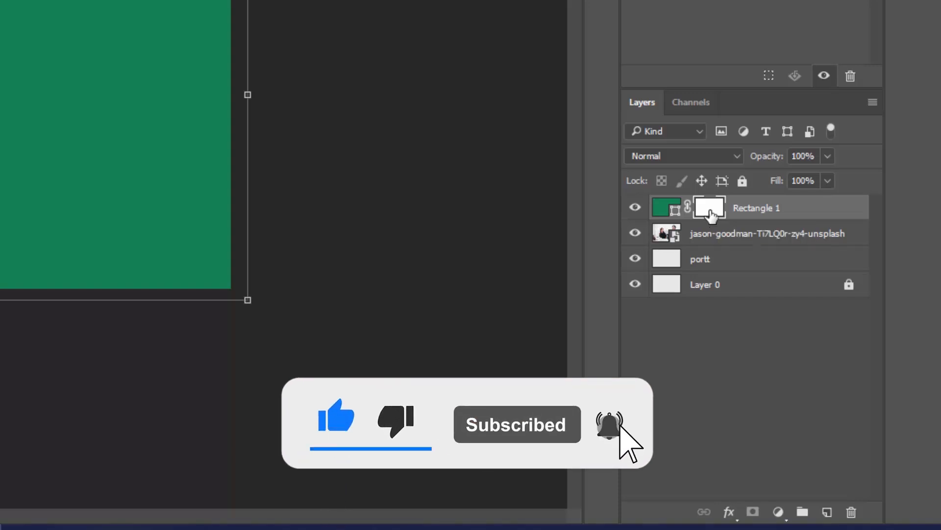
key("ctrl+z")
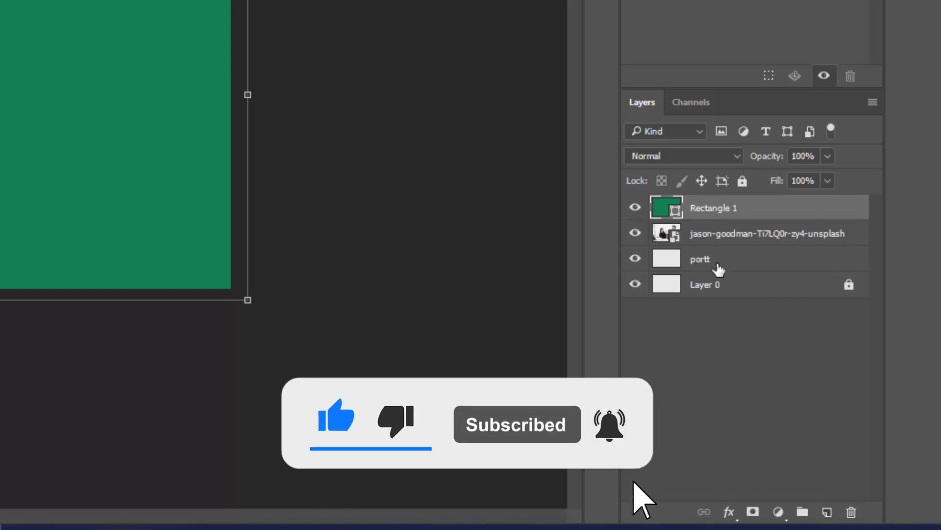
left_click(636, 211)
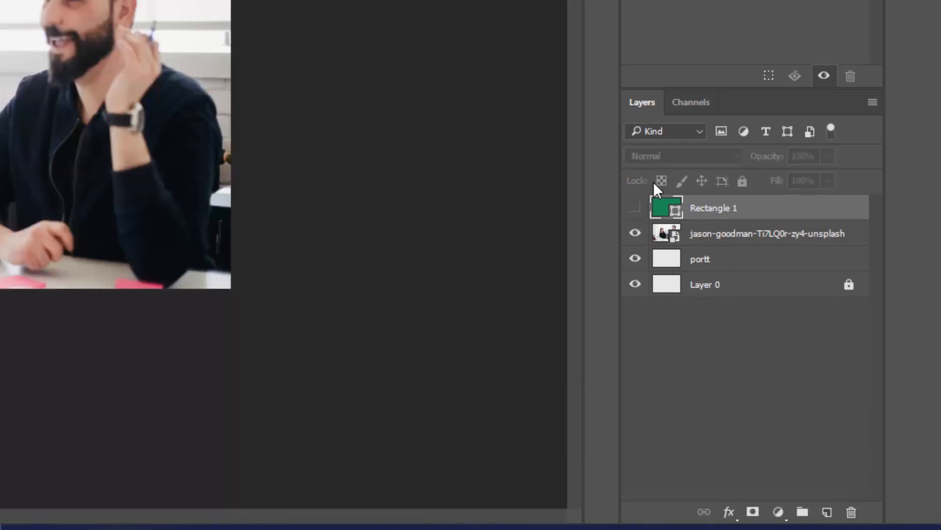
Lock the photo layer completely and unlock it again
left_click(706, 234)
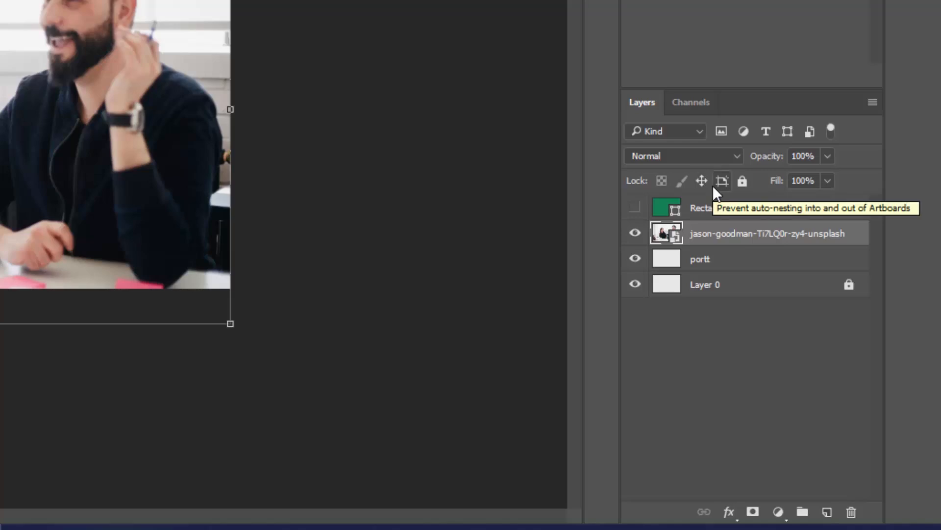
left_click(742, 181)
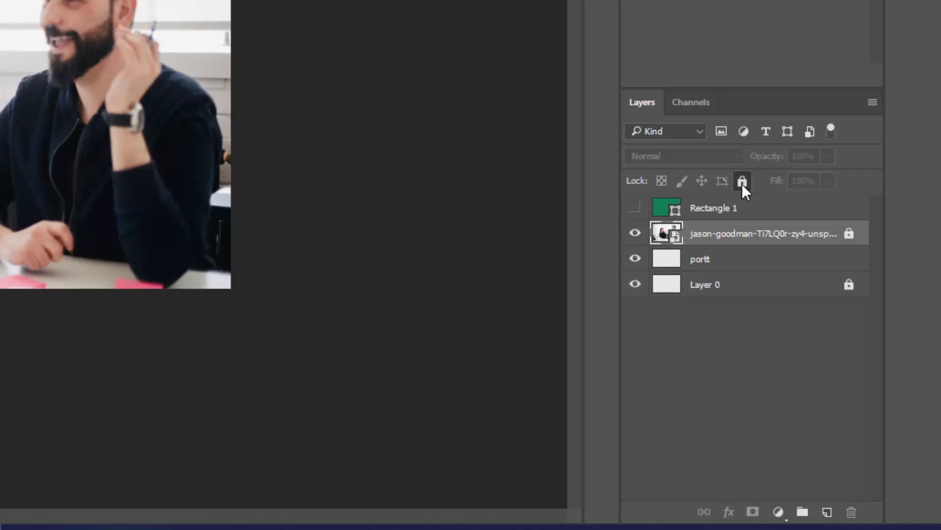
left_click(742, 182)
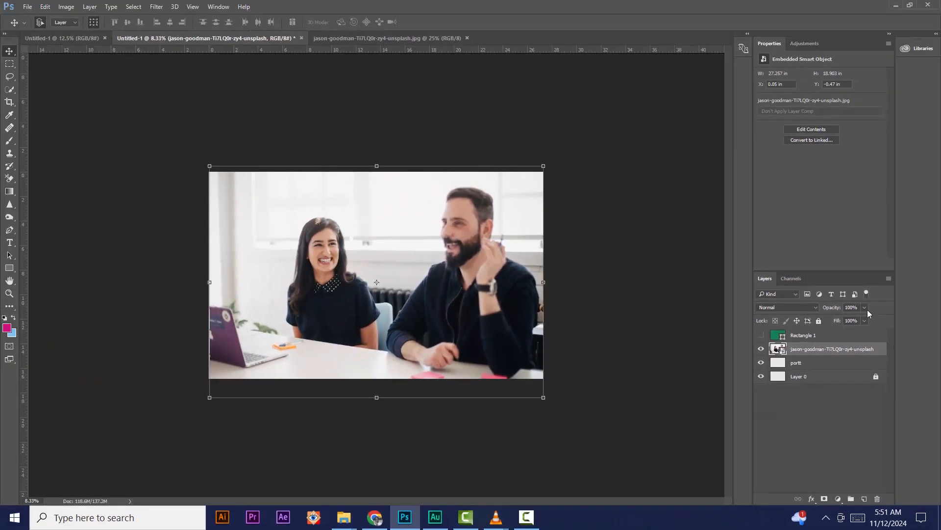
Try out the opacity and fill settings of the photo layer, leaving both at 100%
left_click(865, 308)
left_click_drag(845, 319, 870, 326)
left_click(890, 319)
left_click(865, 321)
mouse_move(861, 333)
left_mouse_down()
mouse_move(825, 344)
mouse_move(872, 338)
left_mouse_up()
left_click(879, 325)
Try the Multiply blend mode on the photo layer and restore it to Normal
left_click(800, 307)
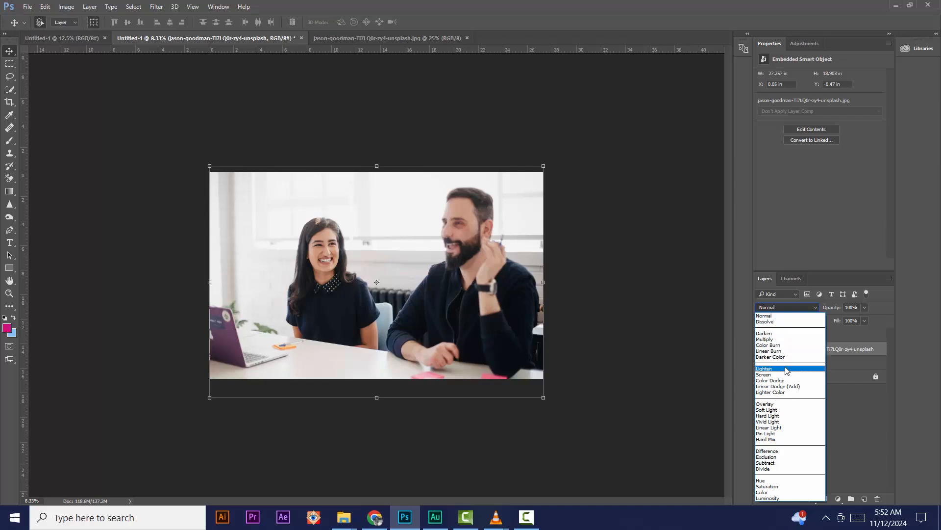
left_click(837, 371)
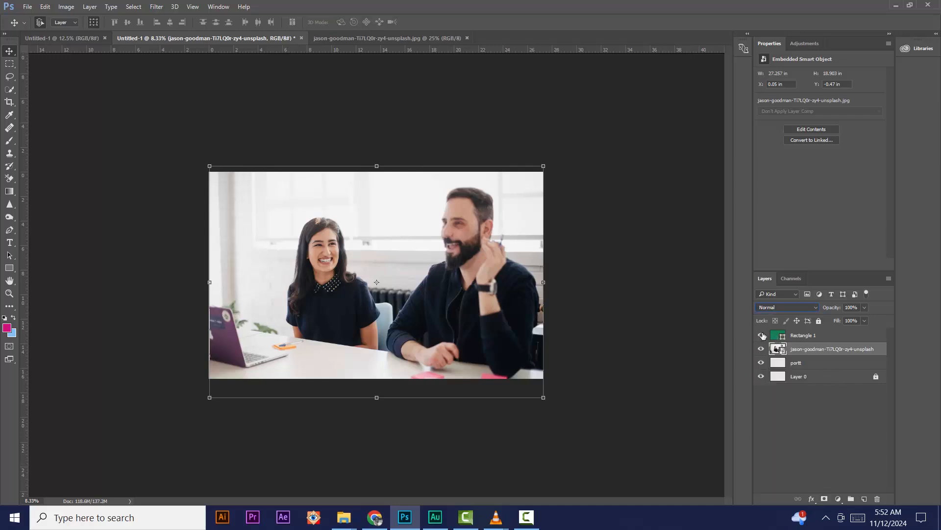
left_click(773, 308)
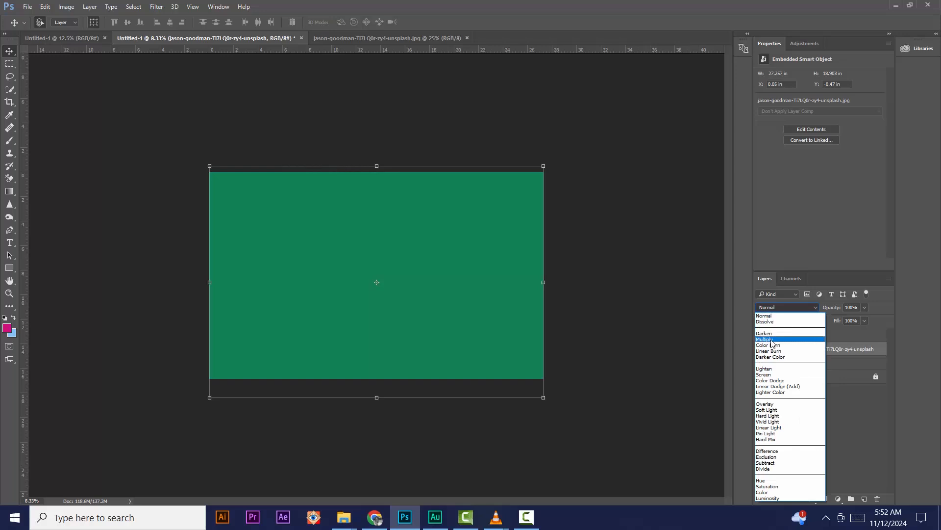
left_click(771, 342)
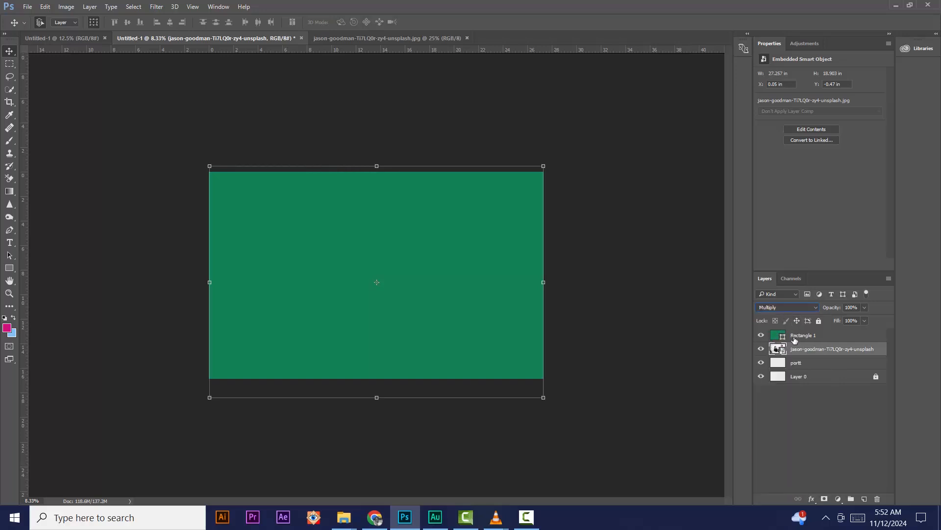
left_click(794, 337)
left_click(814, 348)
left_click(787, 308)
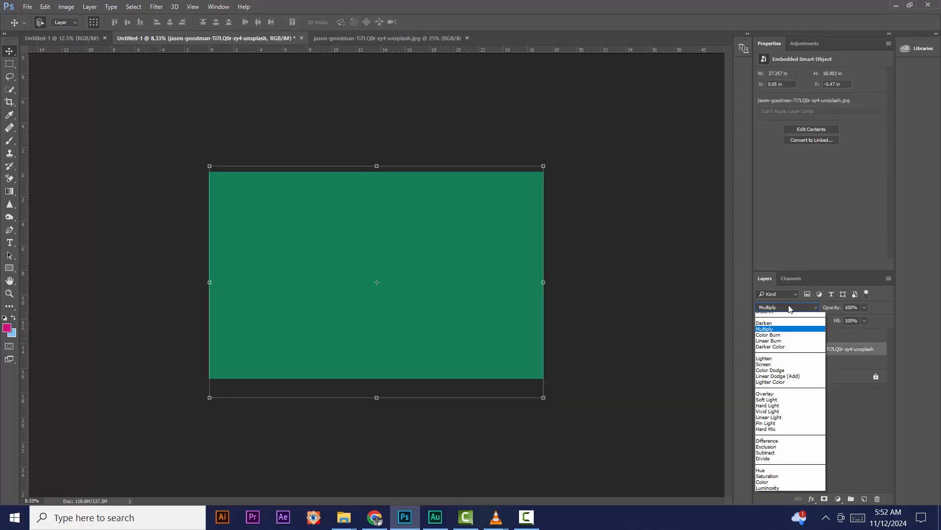
left_click(784, 316)
Try the Multiply, Screen and Overlay blend modes on the Rectangle 1 layer, ending with Color
left_click(794, 338)
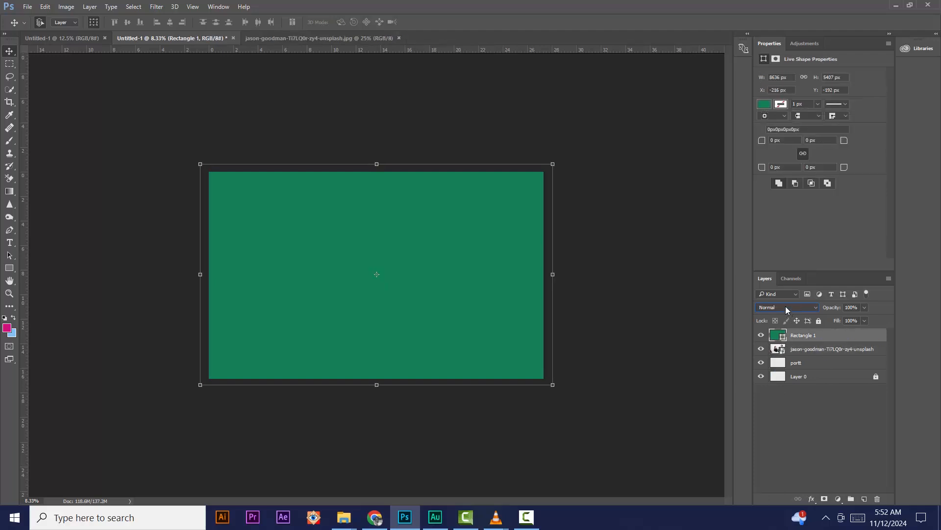
left_click(786, 306)
left_click(782, 339)
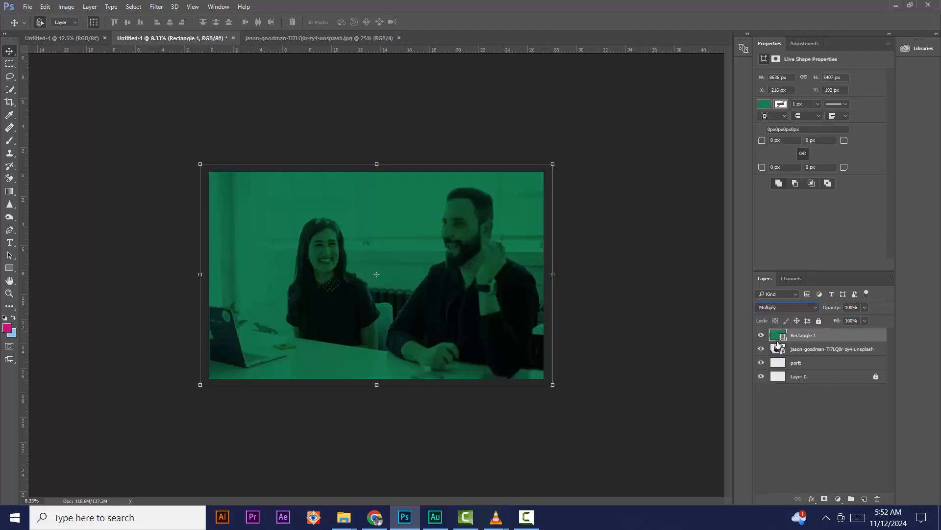
left_click(789, 306)
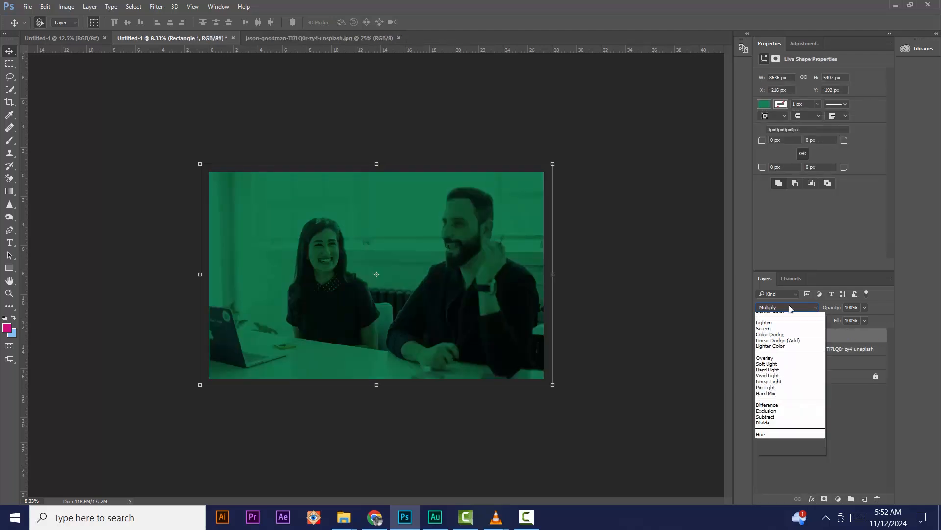
left_click(769, 376)
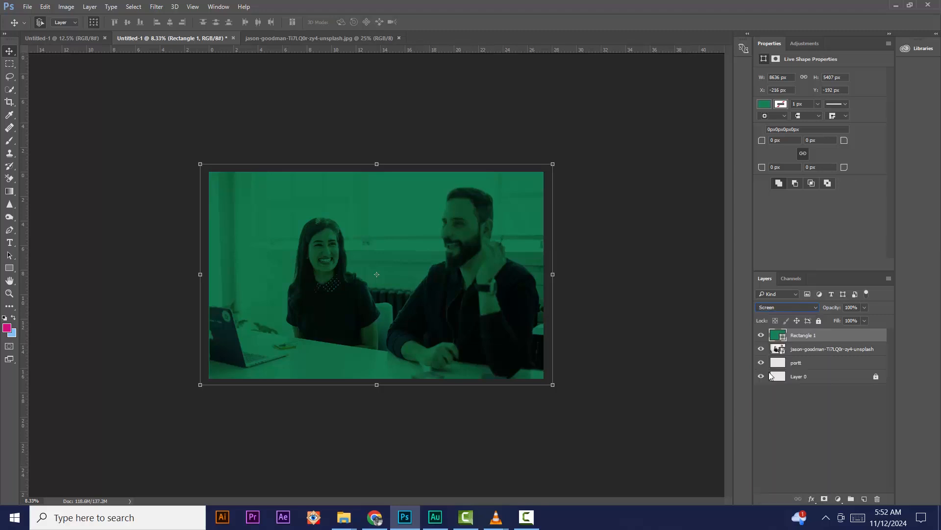
left_click(779, 308)
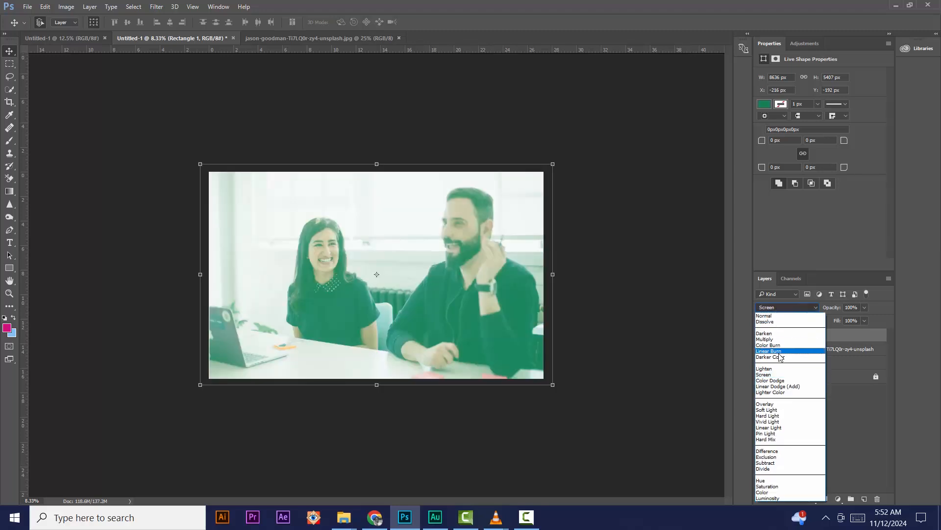
left_click(777, 403)
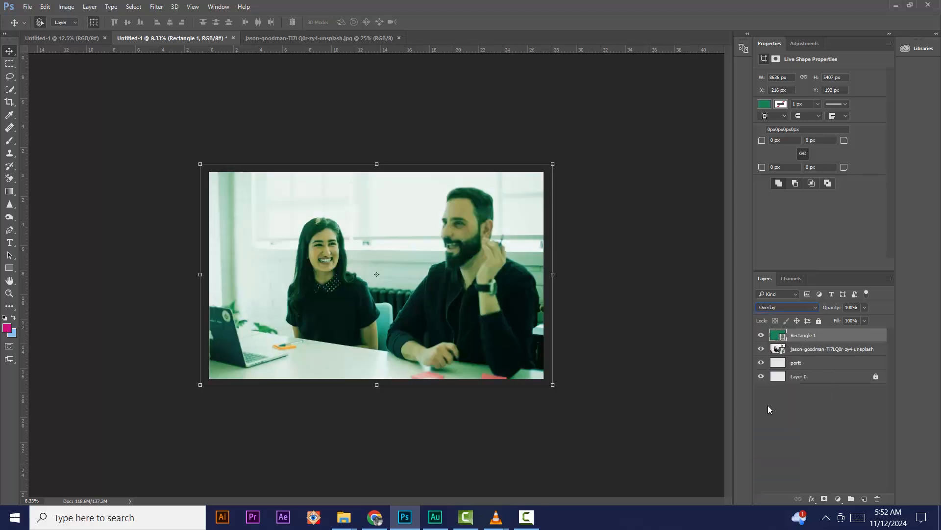
left_click(781, 306)
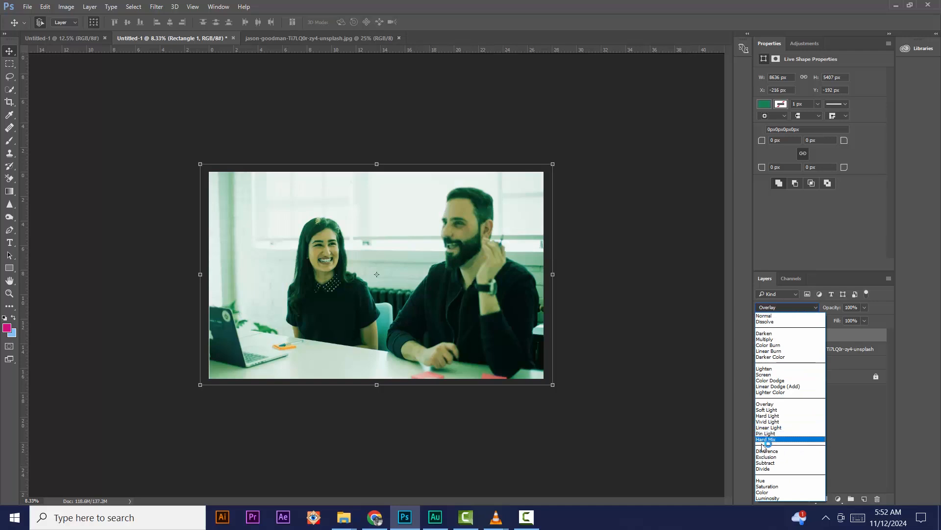
left_click(763, 491)
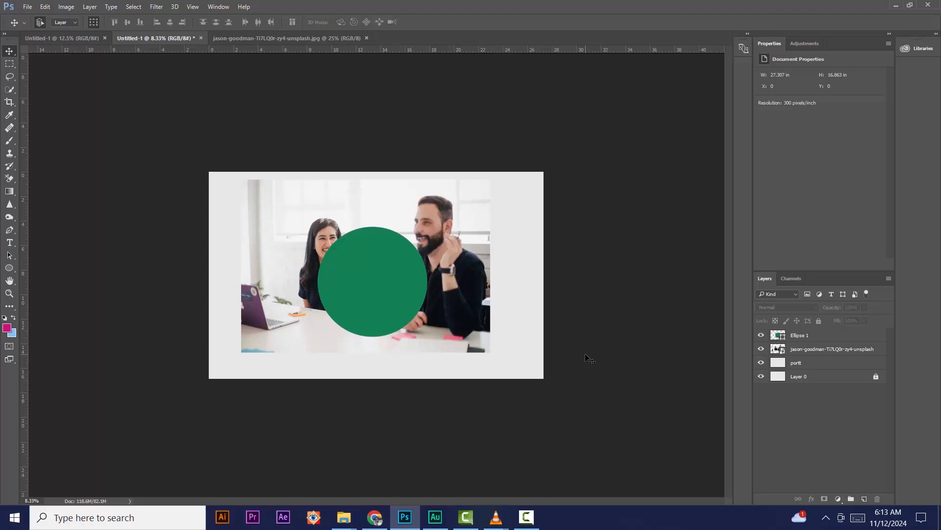
Move the photo layer above the Ellipse 1 layer in the stacking order
left_click(807, 338)
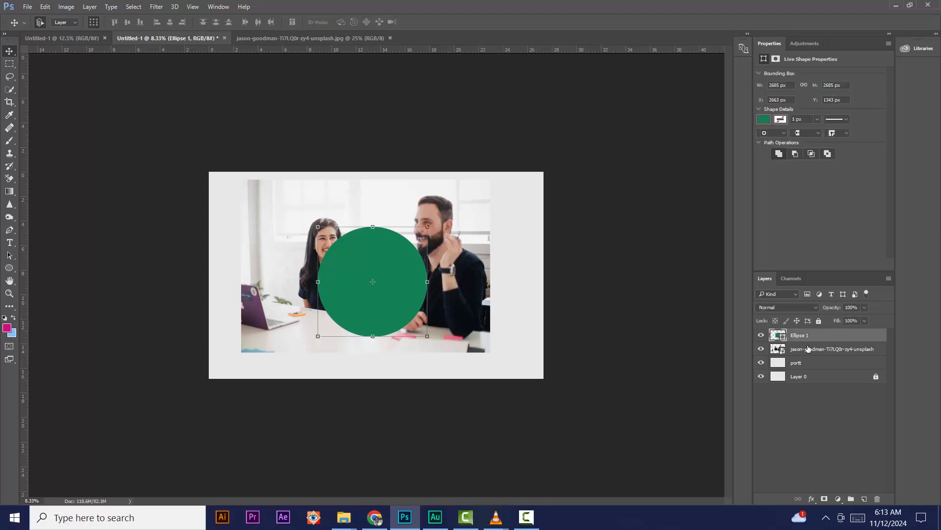
left_click(808, 348)
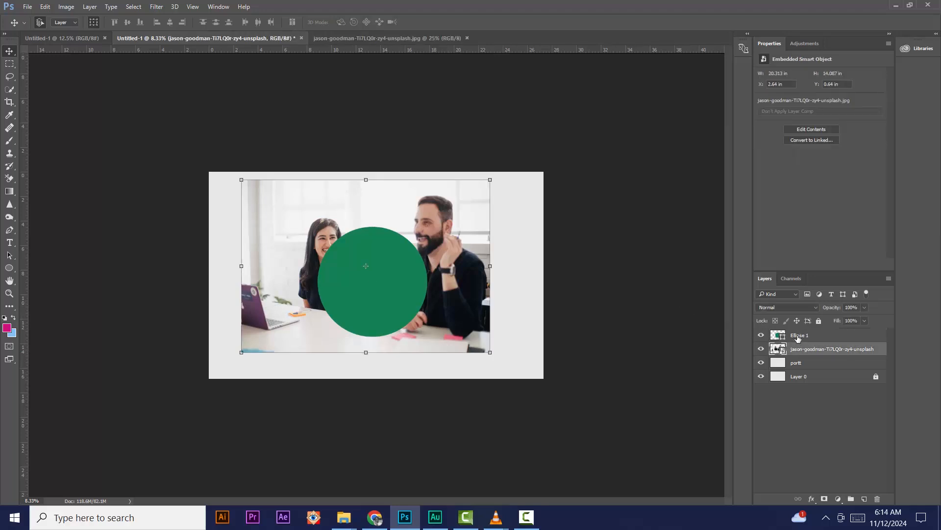
left_click(800, 336)
left_click(804, 354)
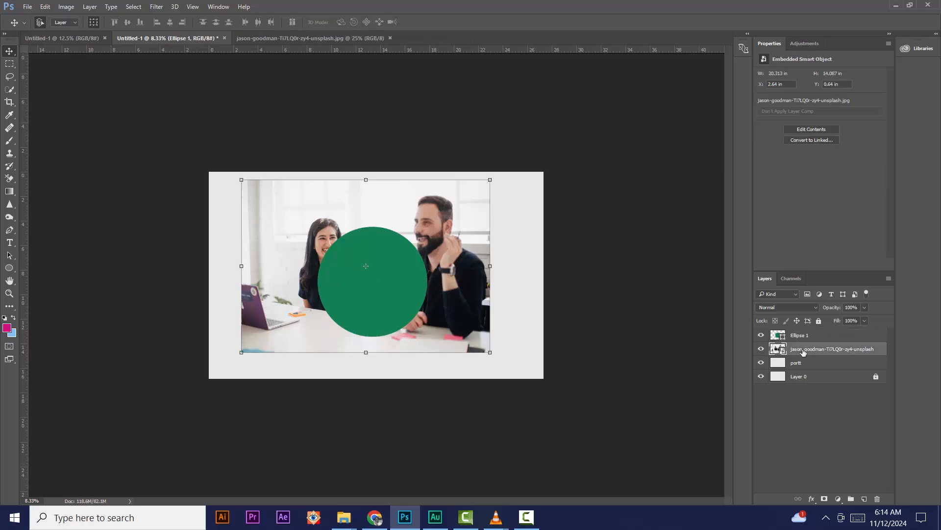
left_click_drag(804, 353, 800, 337)
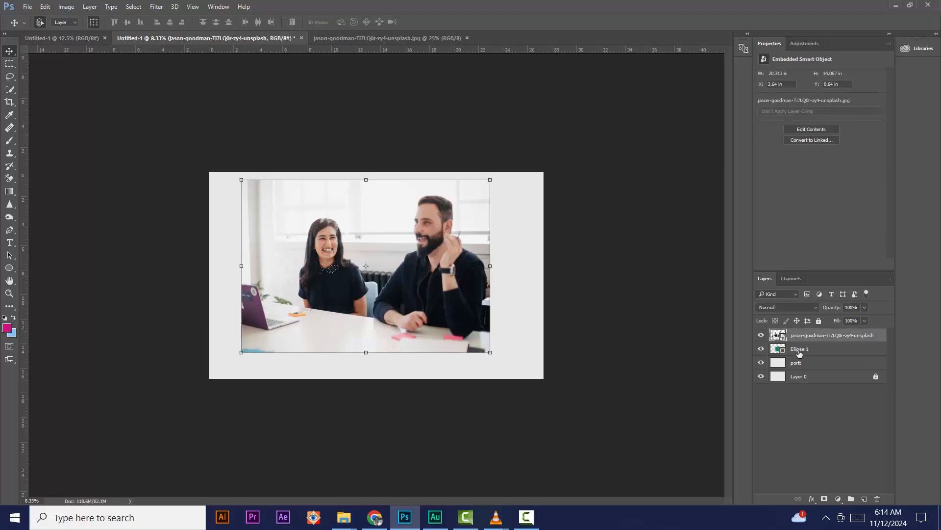
Create a clipping mask that clips the photo layer to the Ellipse 1 layer
left_click(518, 287, "ctrl")
left_click(797, 335)
right_click(797, 335)
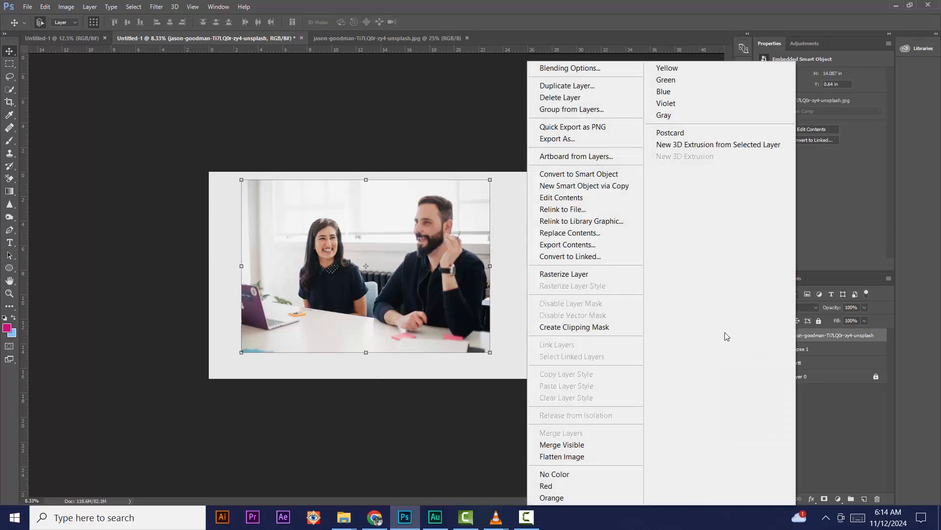
left_click(600, 333)
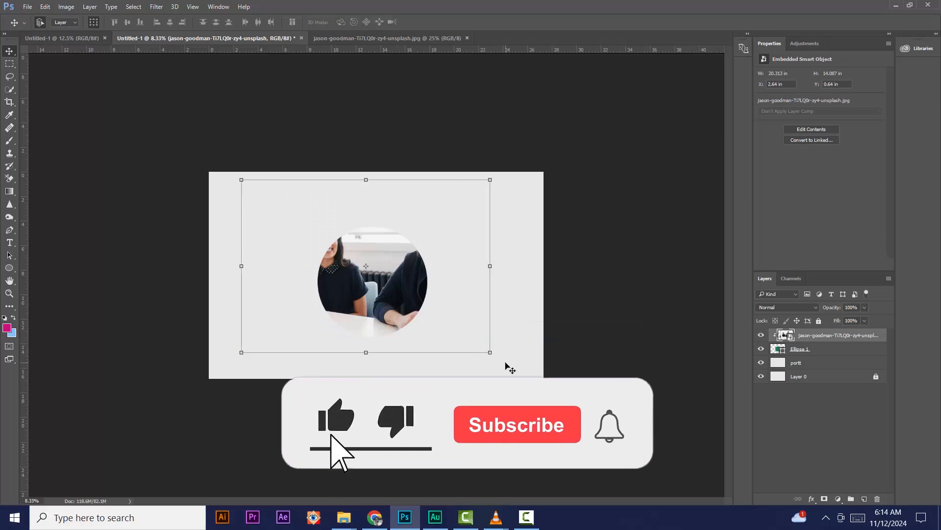
Scale the clipped photo down slightly and reposition it within the circle
left_click_drag(492, 353, 466, 332)
left_click_drag(365, 302, 407, 305)
left_click(327, 24)
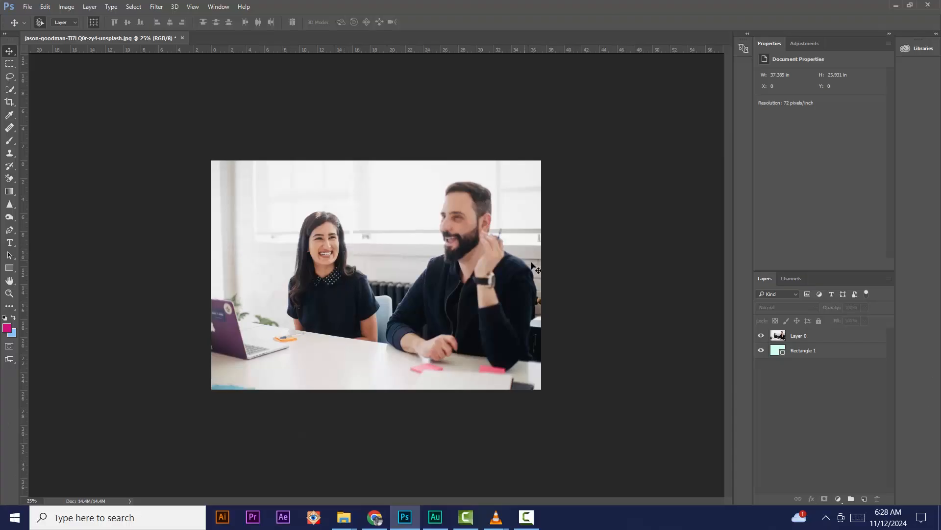
Clip Layer 0 to the Rectangle 1 layer and release the clipping mask again
left_click(807, 338)
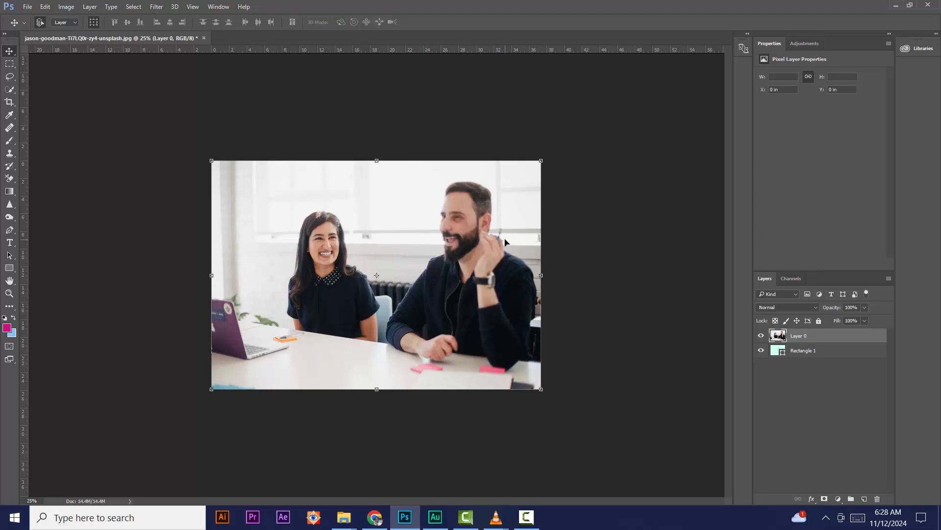
left_click(804, 343, "alt")
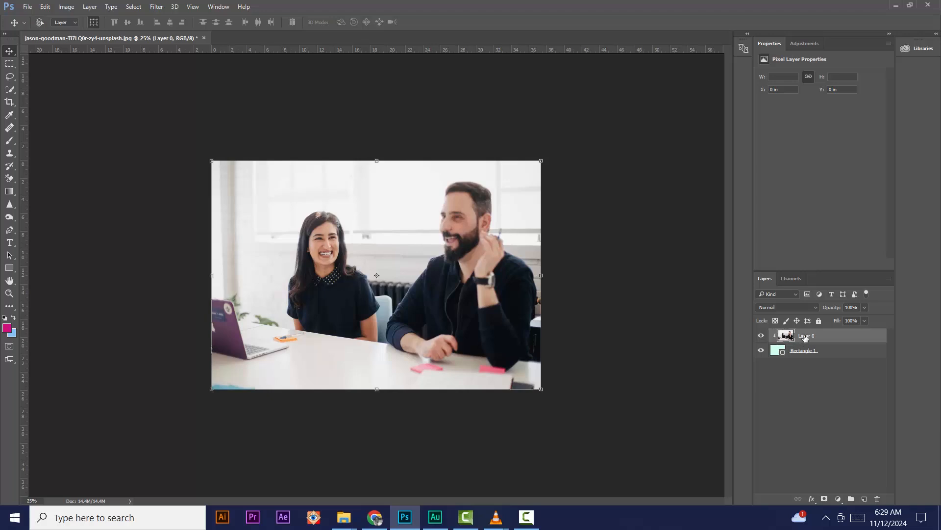
left_click(805, 340, "alt")
Convert Layer 0 to a smart object and open its contents for editing
right_click(804, 338)
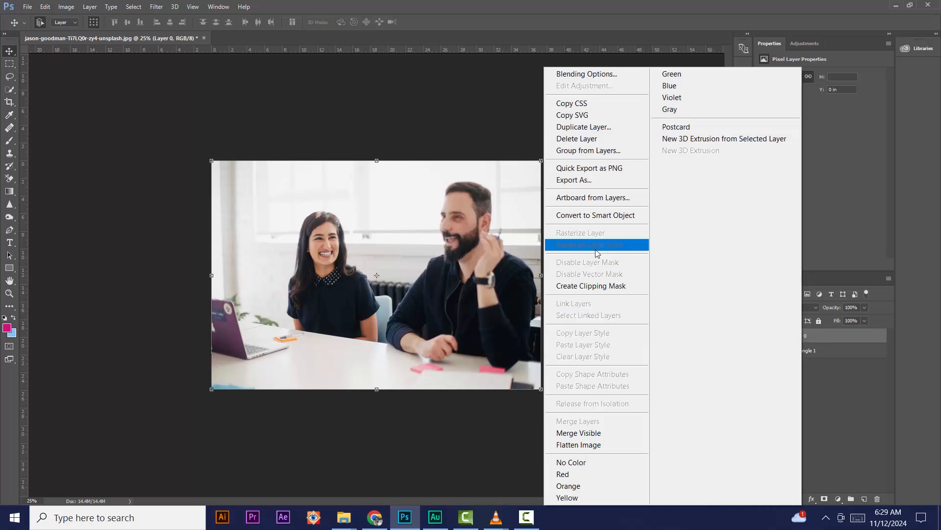
left_click(590, 219)
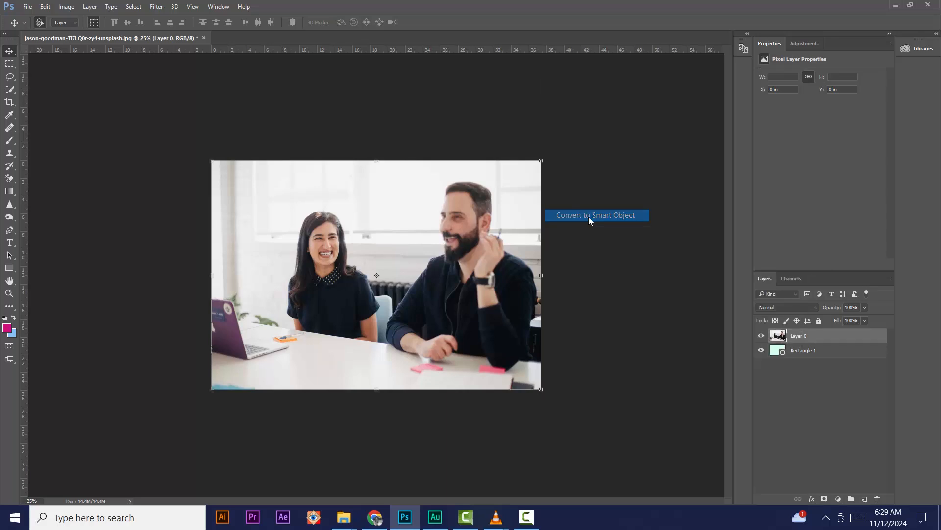
double_click(784, 338)
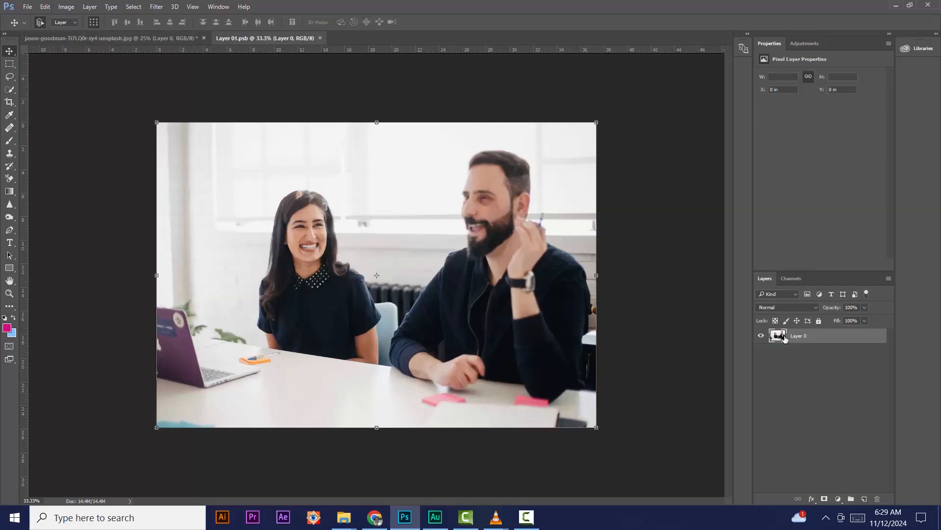
Scale the photo inside the smart object to about 67% around its centre and deselect the layer
left_click_drag(596, 427, 522, 366)
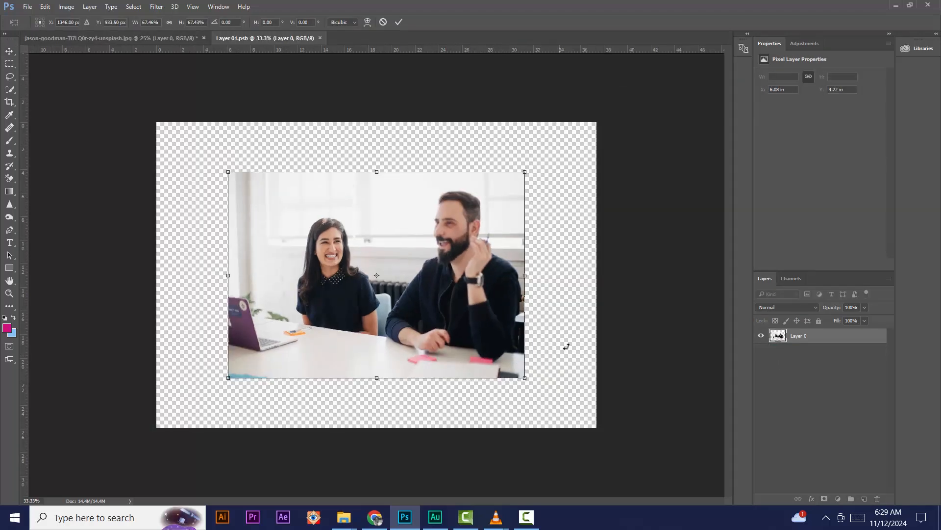
left_click(400, 22)
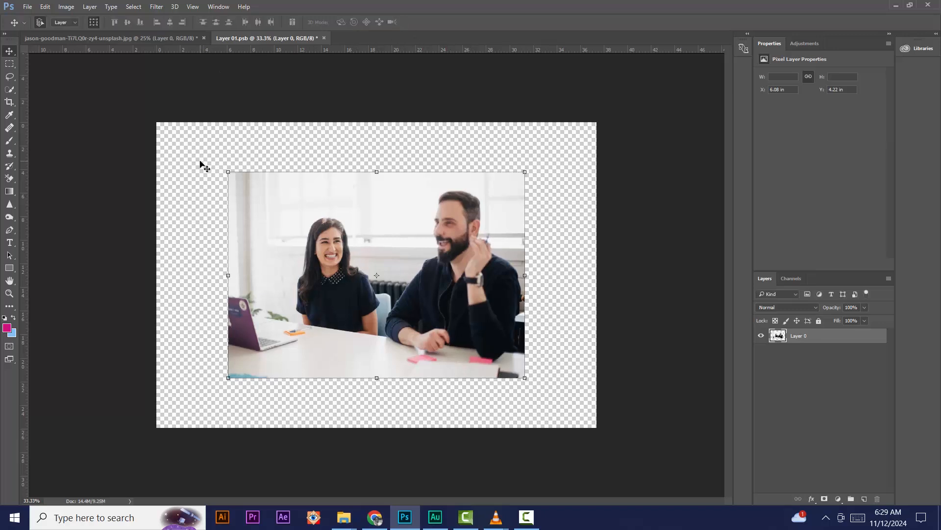
left_click(201, 164)
Draw a green rectangle about 481 × 393 px over the photo's left edge and a small one, about 0.68 × 1.60 in, at its lower-right corner
left_click(8, 269)
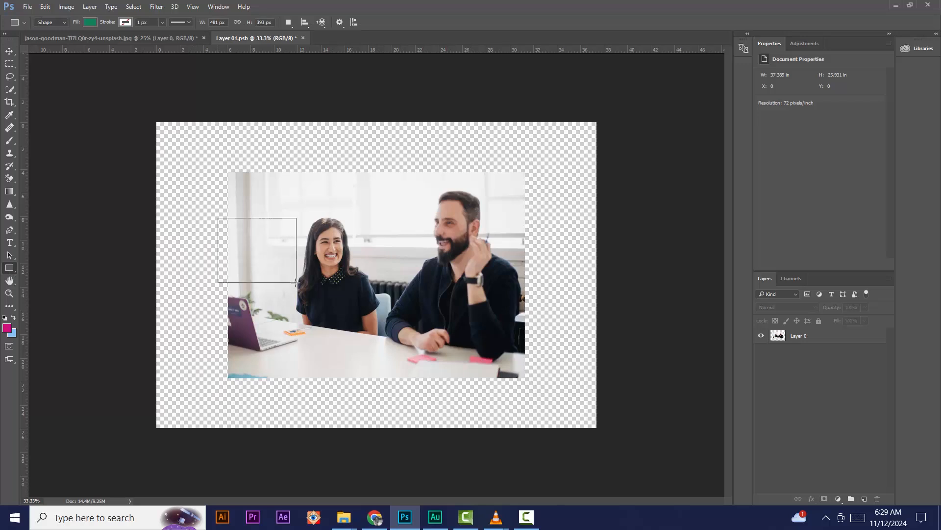
left_click_drag(296, 282, 296, 283)
left_click_drag(296, 283, 302, 300)
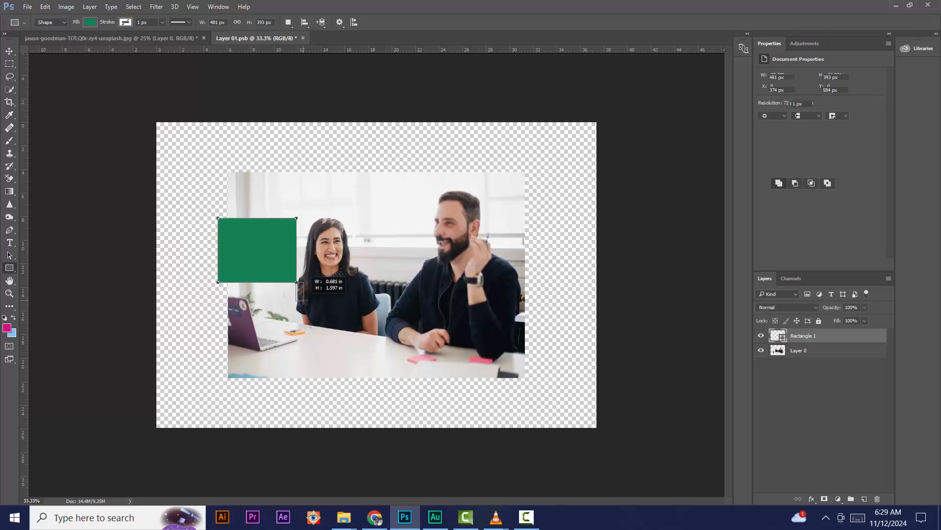
left_click(9, 52)
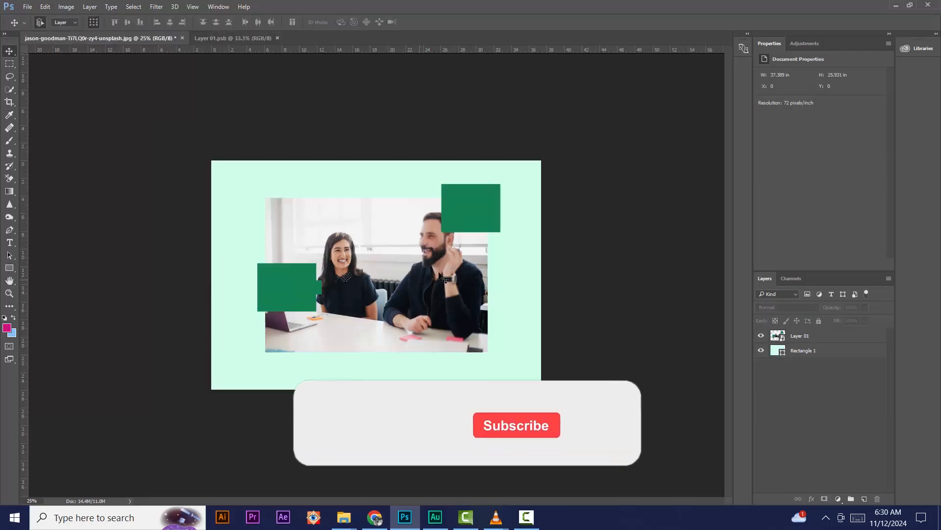